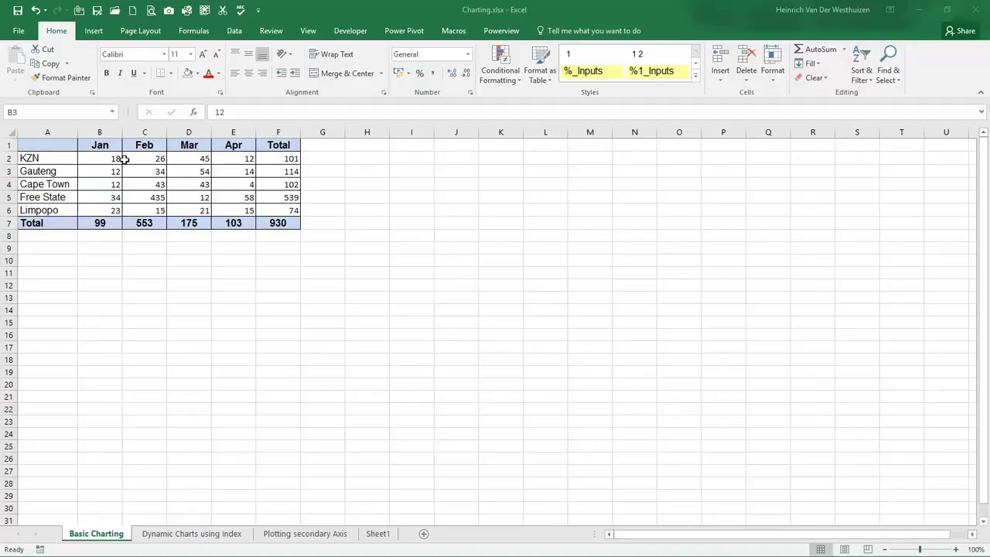
Step: Open the Save As dialog for Charting.xlsx on the Int exercises folder
{"action": "left_click", "coordinate": [125, 159]}
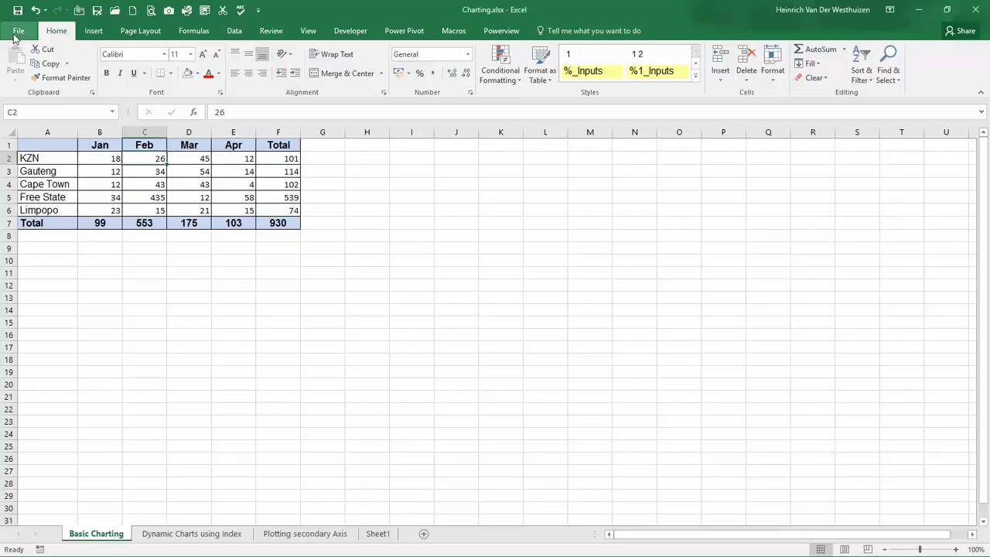
{"action": "left_click", "coordinate": [17, 34]}
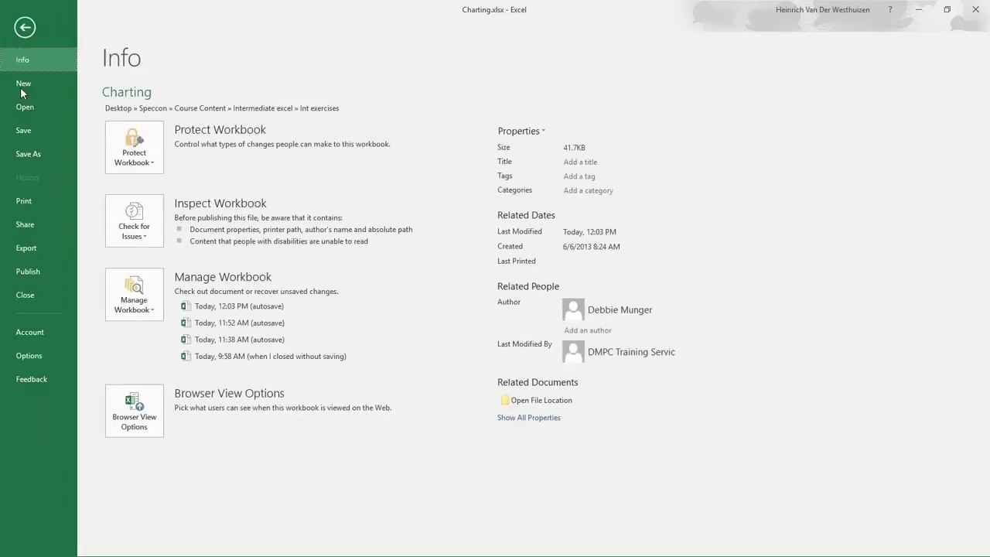
{"action": "left_click", "coordinate": [42, 153]}
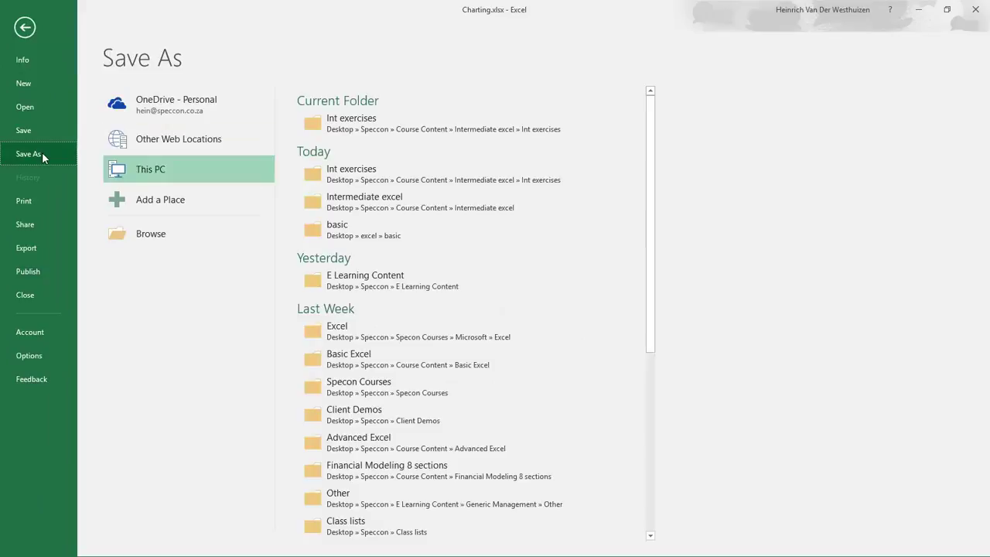
{"action": "left_click", "coordinate": [381, 121]}
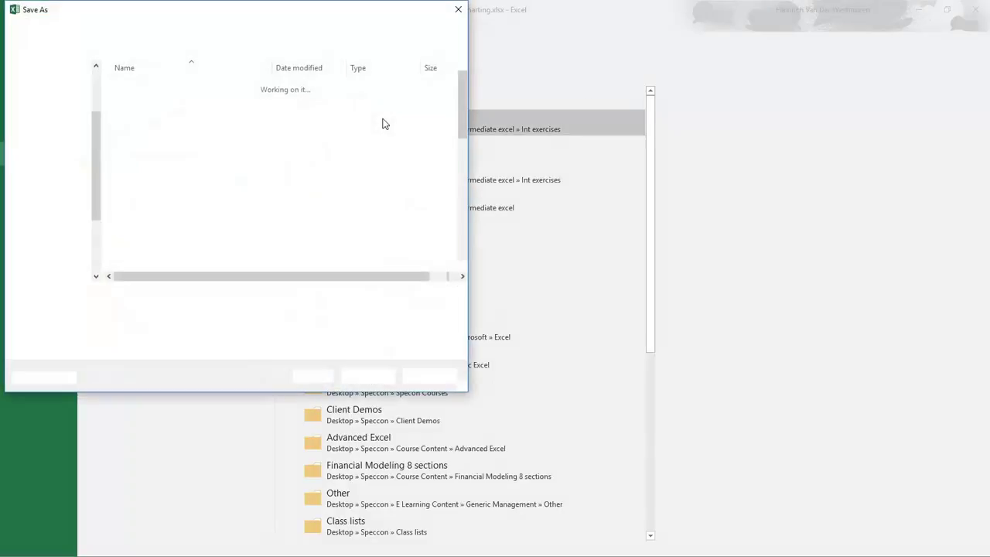
{"action": "left_click", "coordinate": [382, 116]}
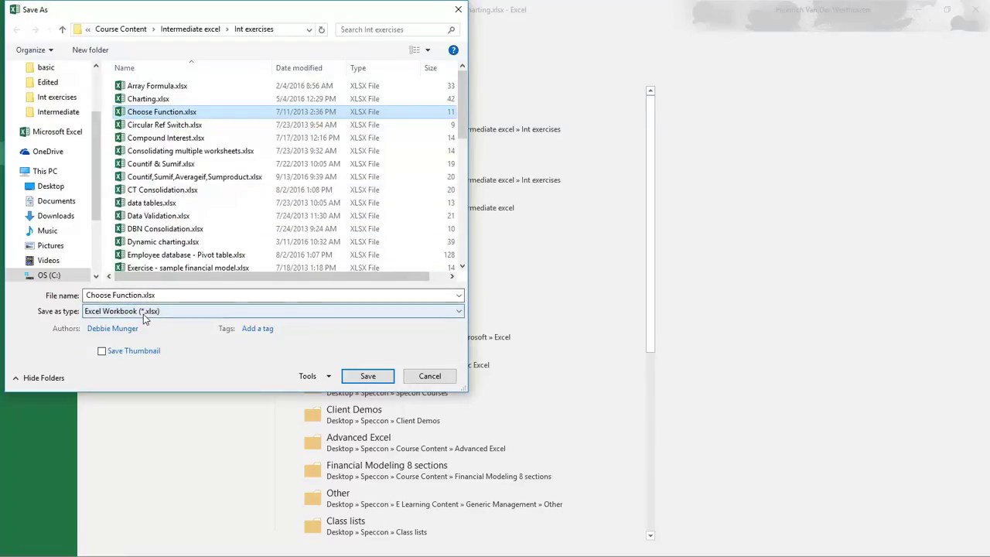
Step: Enter and confirm a password to open under Tools > General Options
{"action": "left_click", "coordinate": [327, 379]}
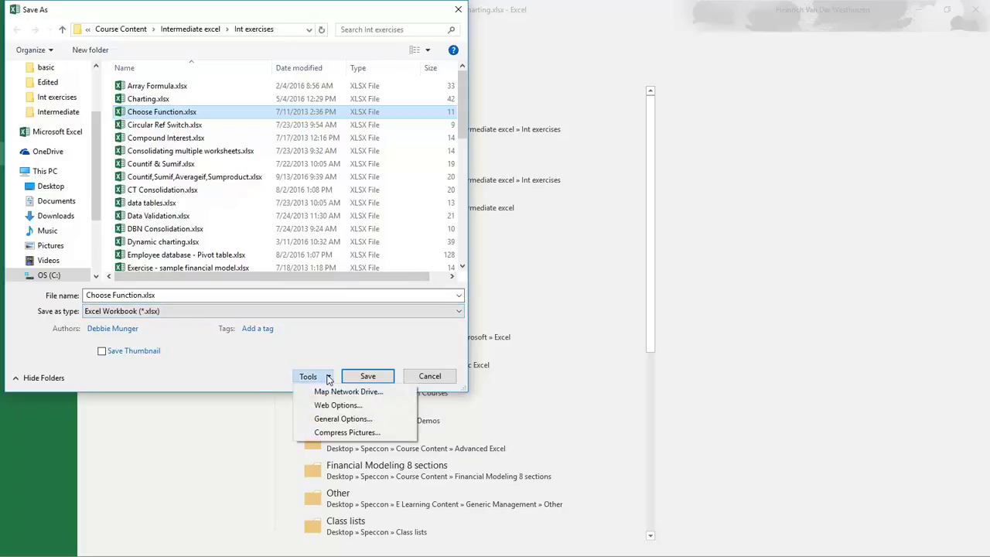
{"action": "left_click", "coordinate": [339, 420]}
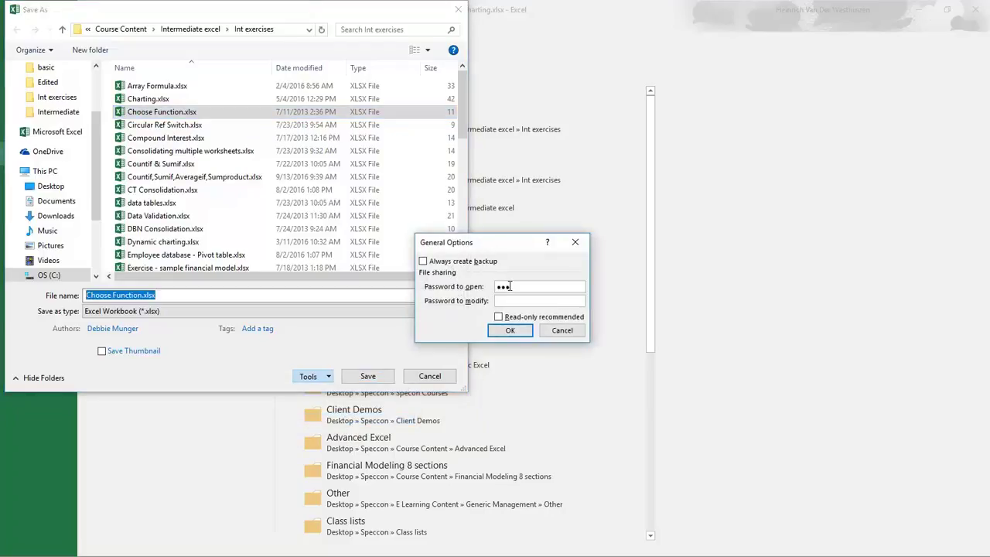
{"action": "left_click", "coordinate": [510, 333]}
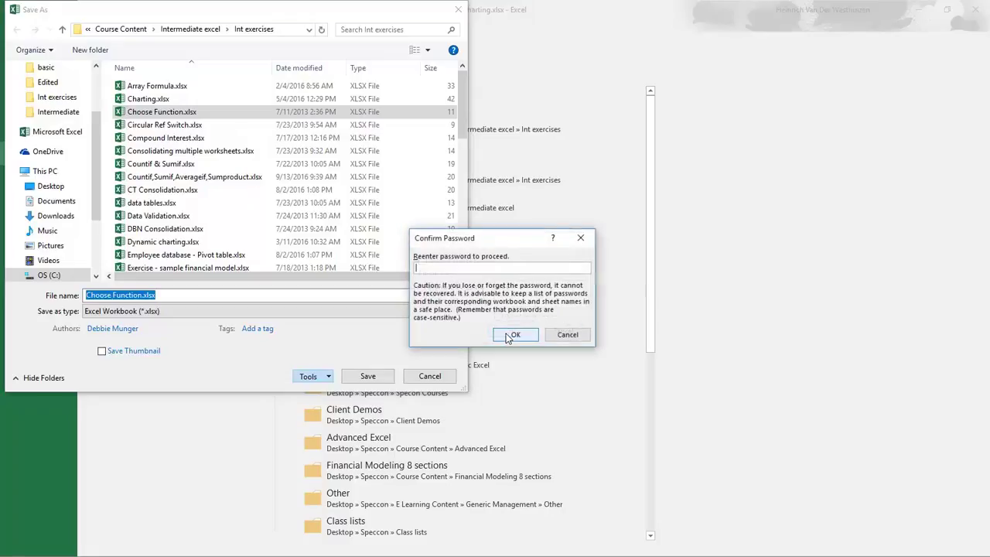
{"action": "type", "text": "123"}
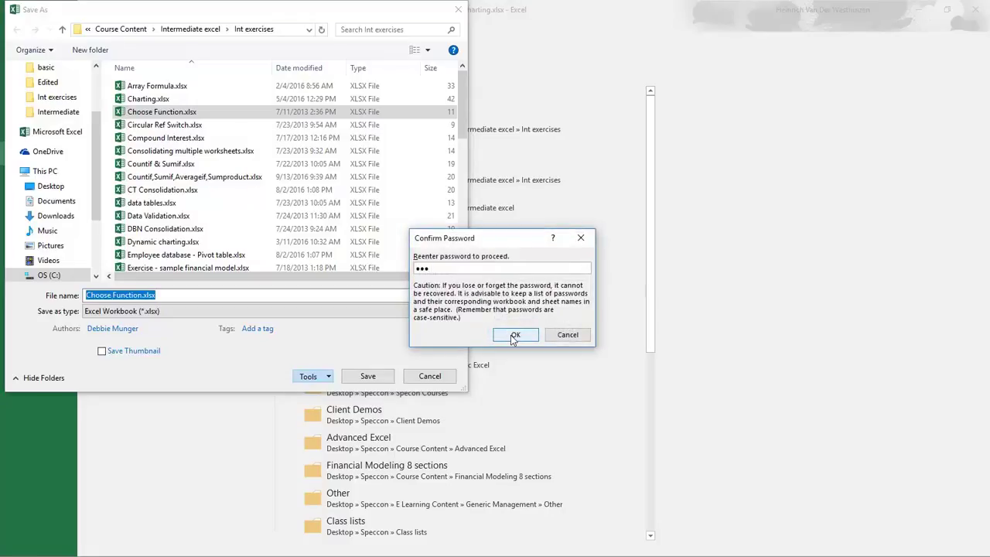
{"action": "left_click", "coordinate": [513, 337]}
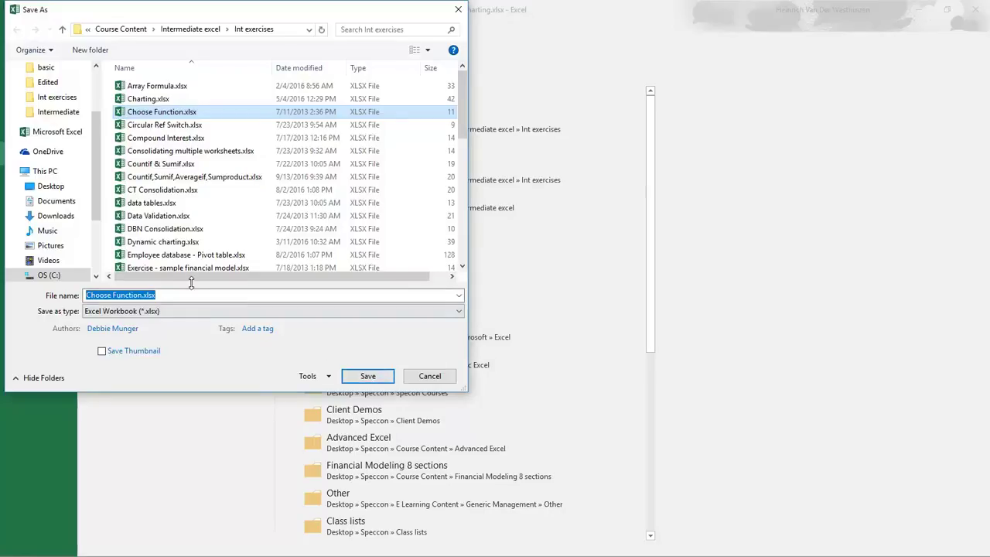
Step: Go up to the Intermediate excel folder and save the copy as test password.xlsx
{"action": "key", "text": "Down"}
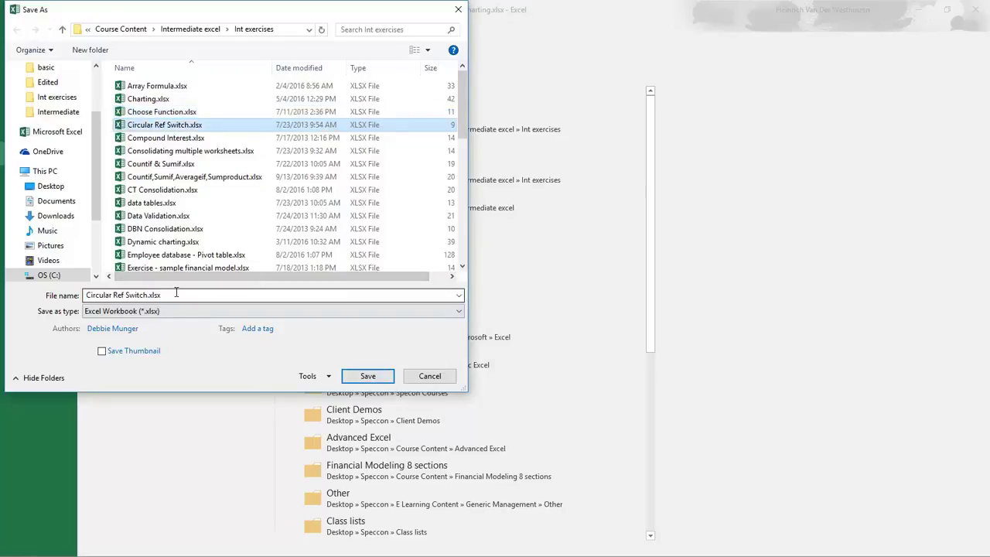
{"action": "key", "text": "alt+Up"}
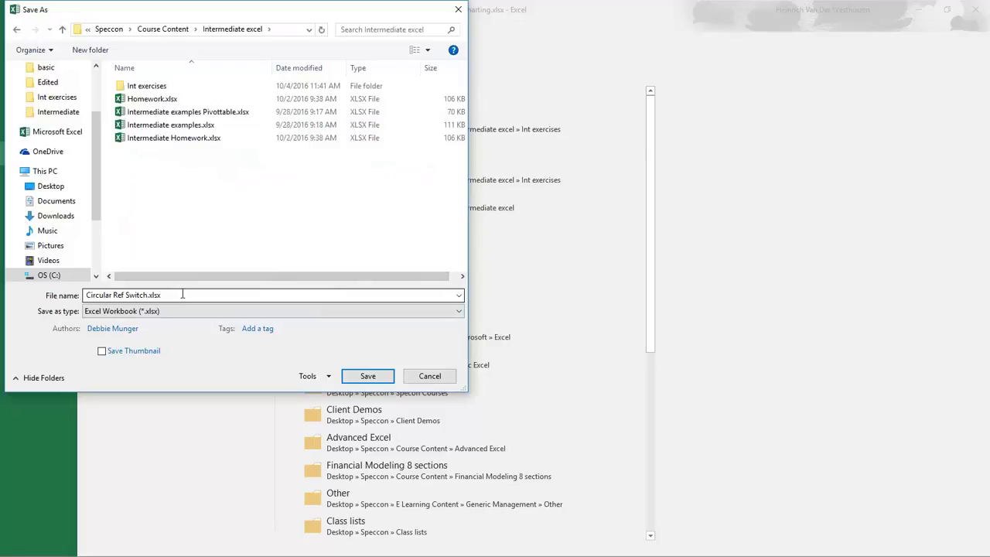
{"action": "left_click", "coordinate": [187, 294]}
{"action": "type", "text": "te"}
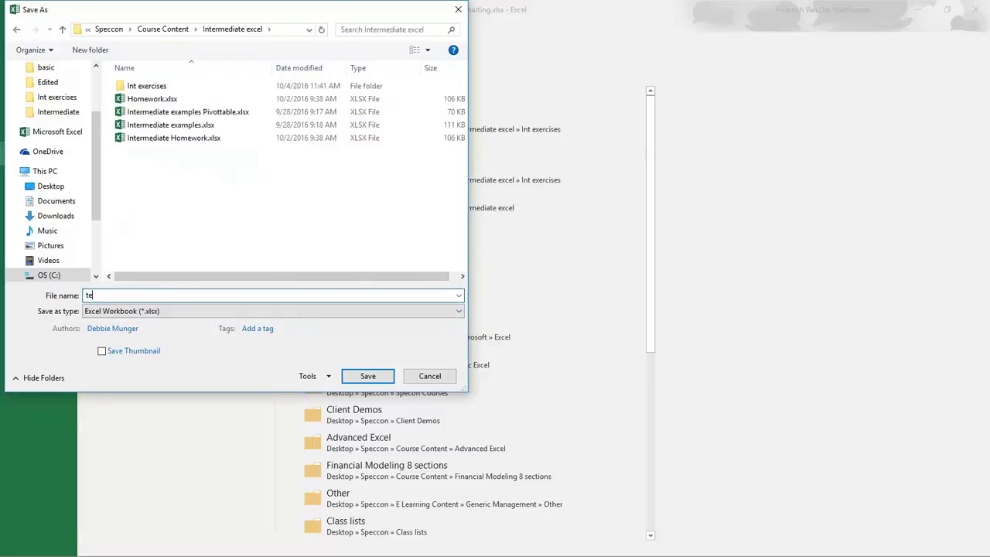
{"action": "type", "text": "st passwod"}
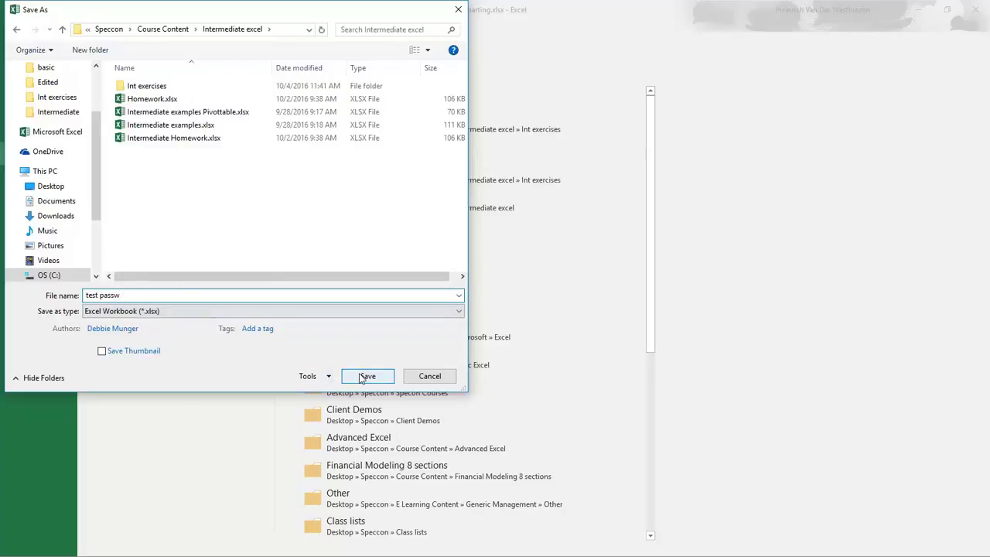
{"action": "type", "text": "o"}
{"action": "left_click", "coordinate": [367, 376]}
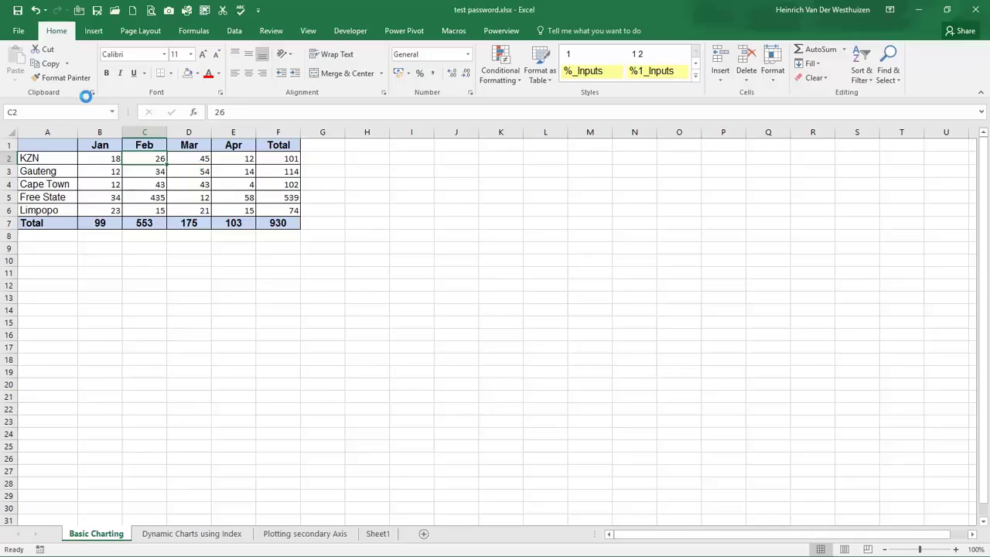
Step: Close the test password.xlsx workbook
{"action": "left_click", "coordinate": [114, 184]}
{"action": "left_click", "coordinate": [29, 34]}
{"action": "left_click", "coordinate": [32, 296]}
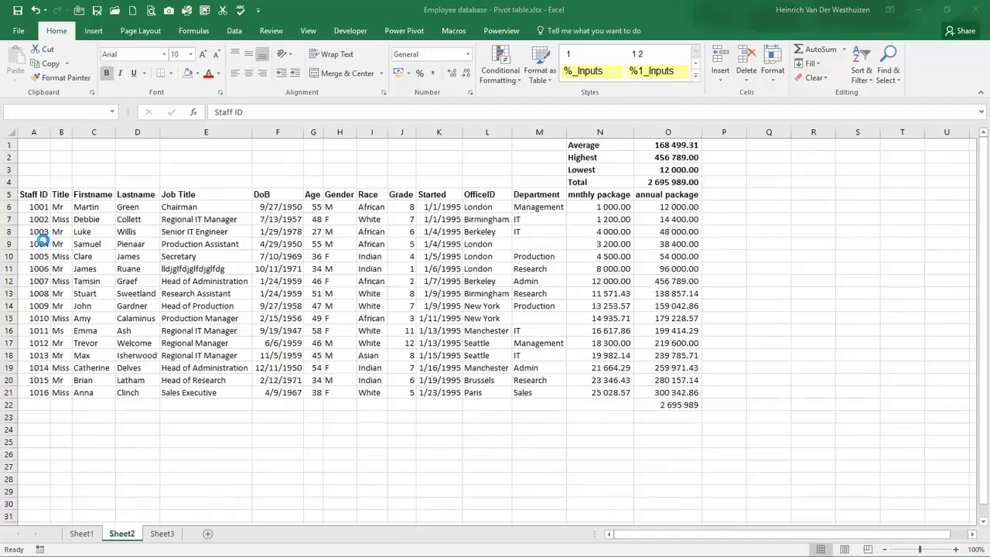
Step: Reopen test password.xlsx from Recent and supply its password
{"action": "left_click", "coordinate": [26, 34]}
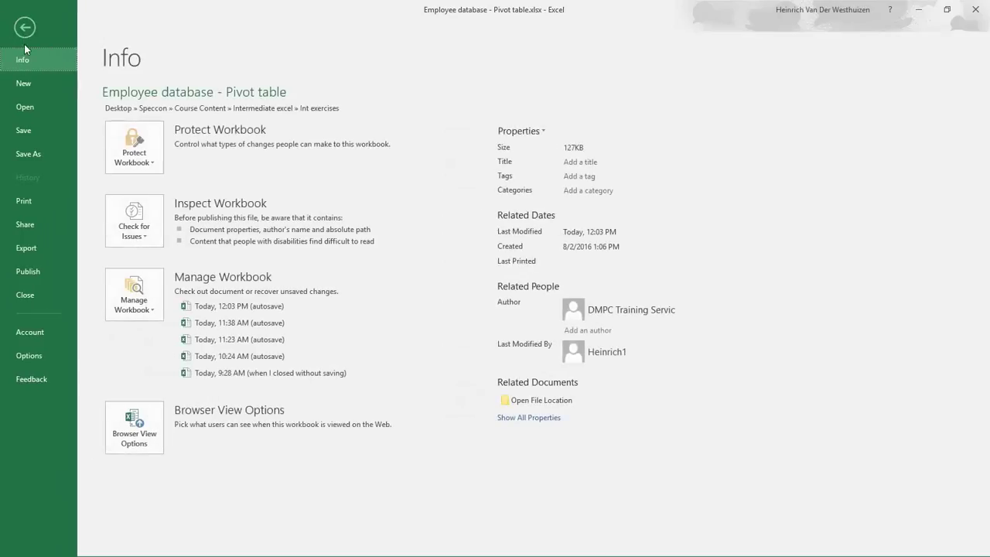
{"action": "left_click", "coordinate": [29, 109]}
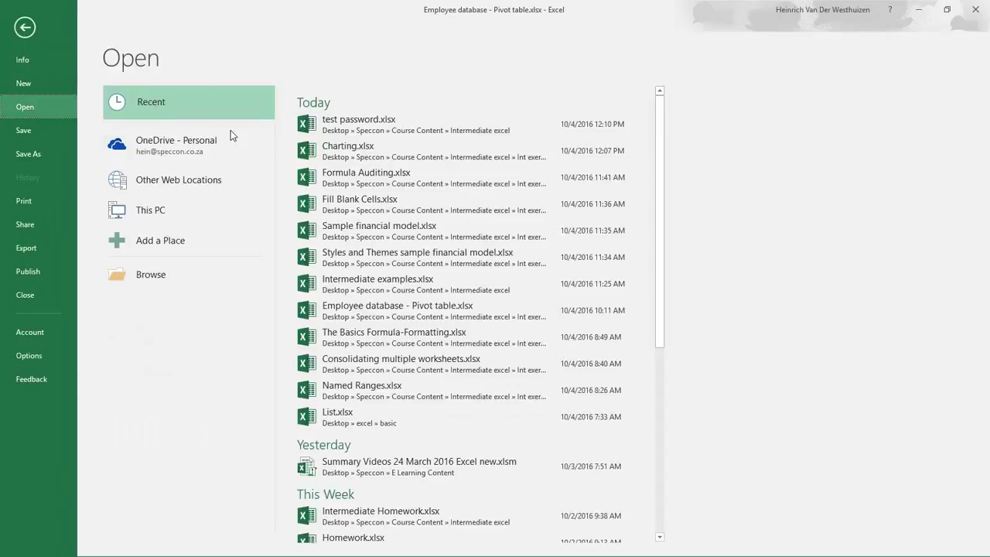
{"action": "left_click", "coordinate": [332, 129]}
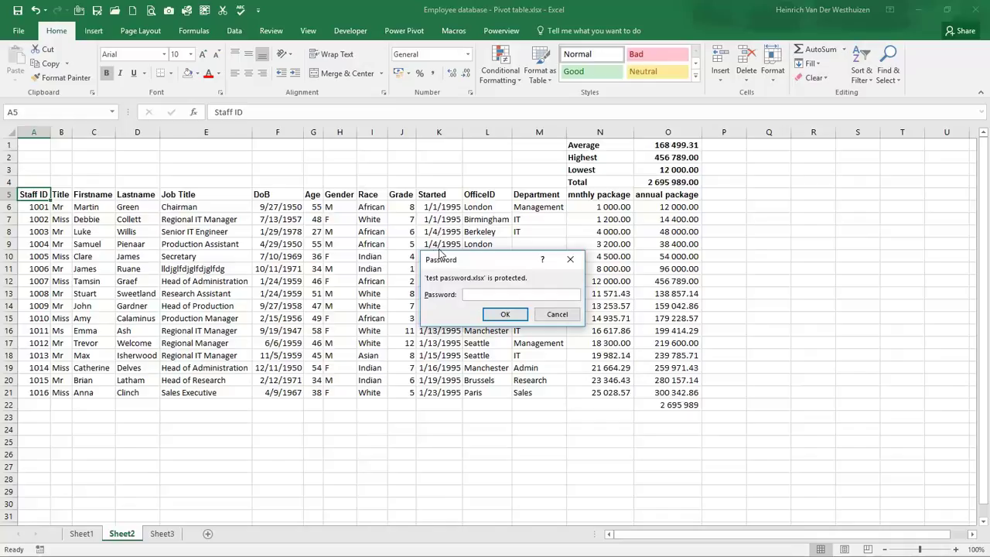
{"action": "left_click_drag", "start_coordinate": [452, 268], "coordinate": [449, 255]}
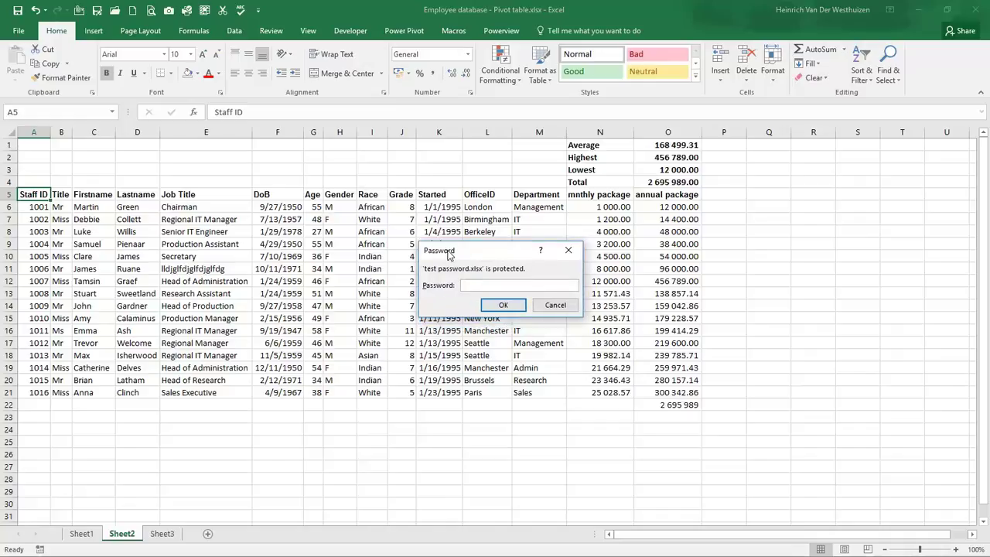
{"action": "left_click", "coordinate": [487, 305]}
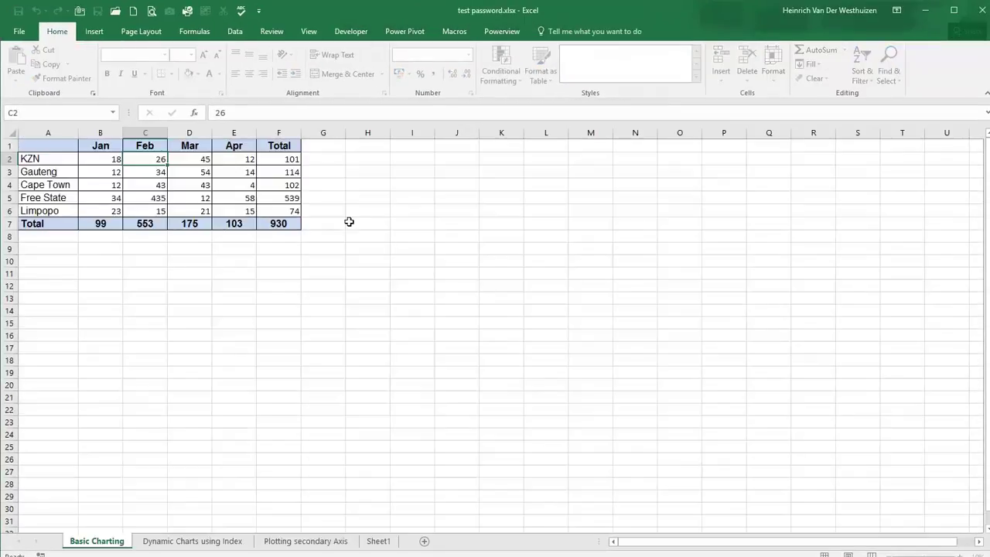
Step: Check in Save As General Options that the open password is still set
{"action": "left_click", "coordinate": [348, 222]}
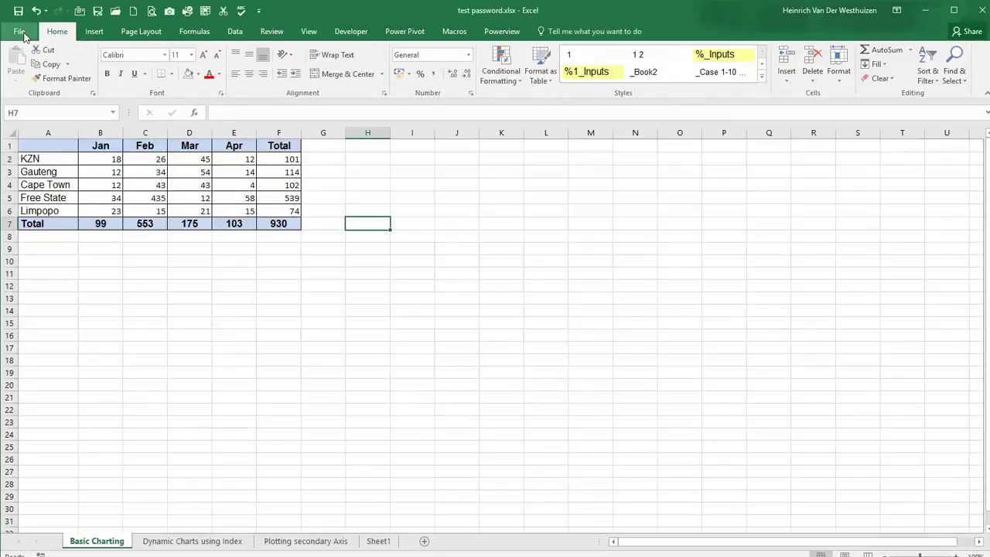
{"action": "left_click", "coordinate": [20, 31]}
{"action": "left_click", "coordinate": [29, 154]}
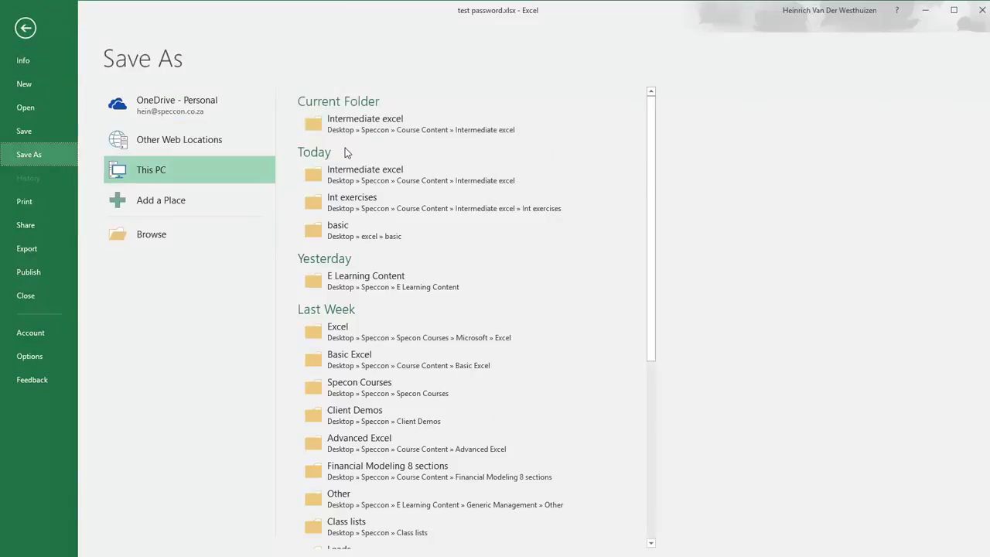
{"action": "left_click", "coordinate": [152, 236]}
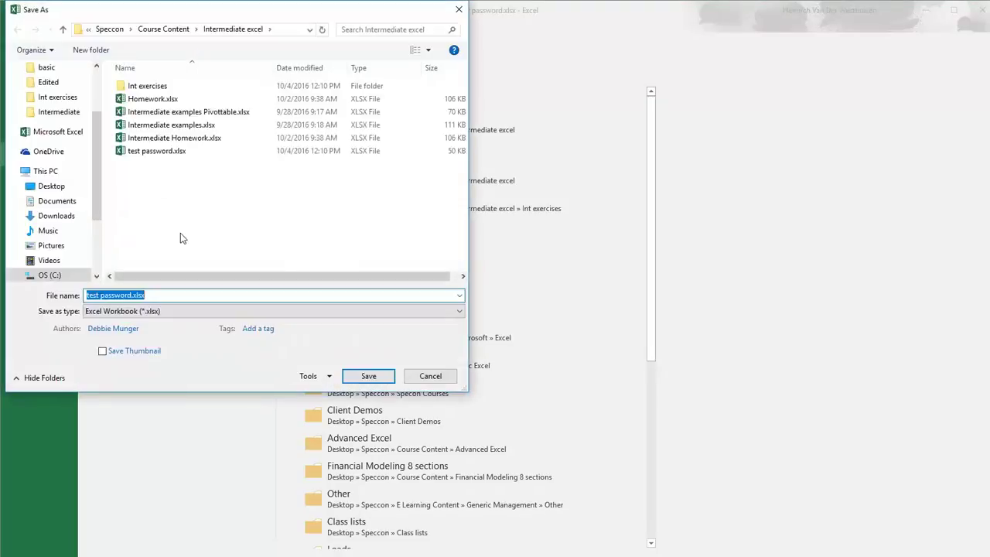
{"action": "left_click", "coordinate": [329, 376]}
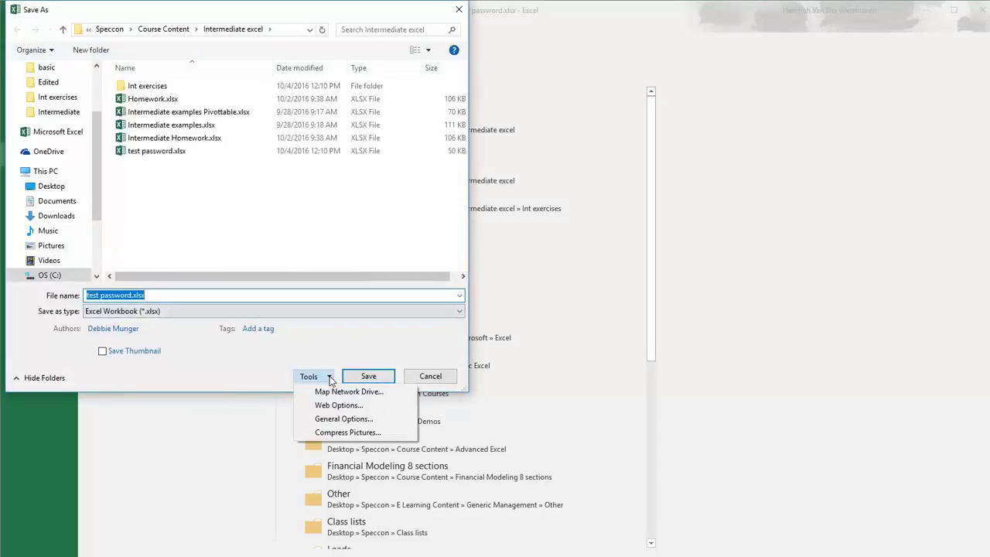
{"action": "left_click", "coordinate": [343, 418]}
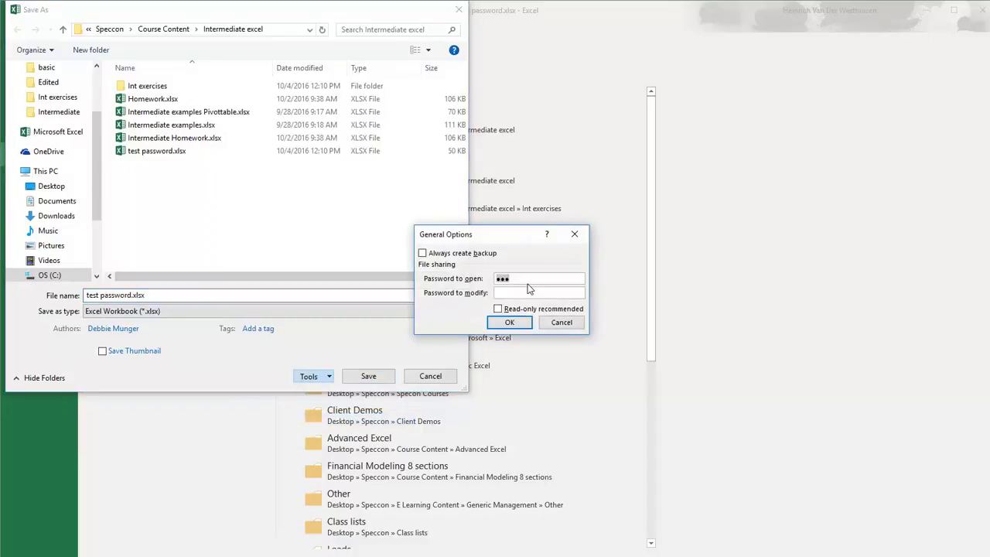
{"action": "left_click", "coordinate": [561, 323]}
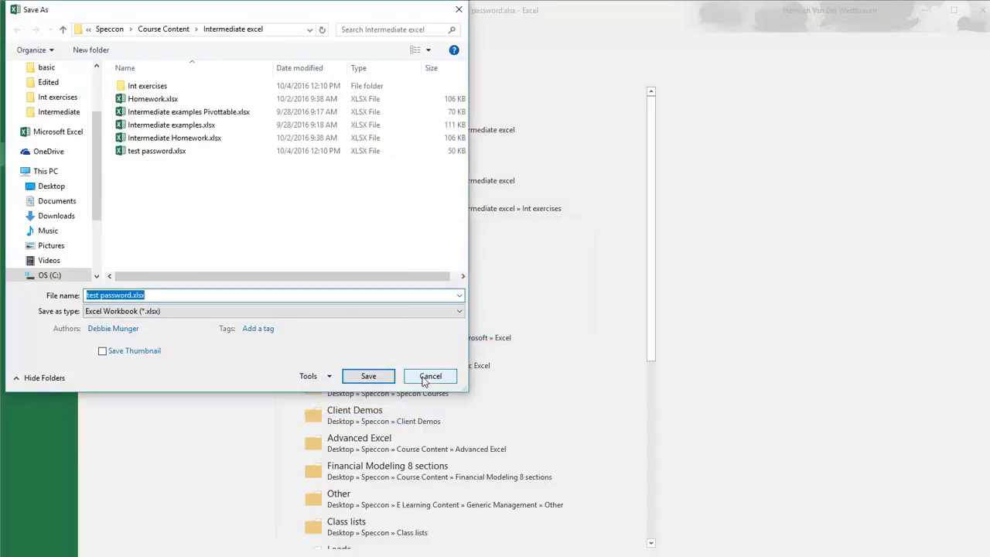
Step: Cancel the Save As dialog and return to the Basic Charting sheet
{"action": "left_click", "coordinate": [427, 377]}
{"action": "left_click", "coordinate": [24, 27]}
{"action": "left_click", "coordinate": [209, 184]}
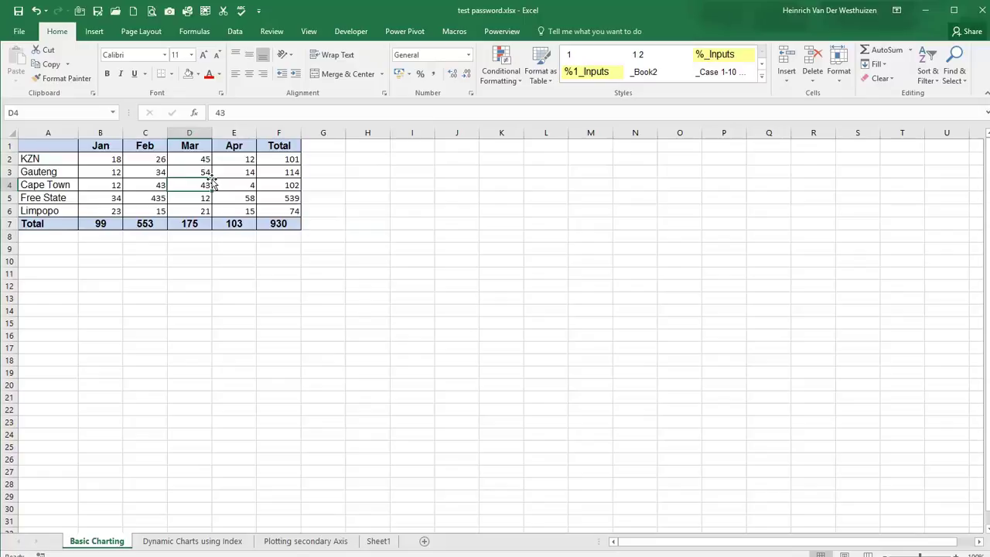
Step: Compare the Total F2:F6 and region A2:A6 ranges, ending with B2:E6 selected
{"action": "left_click", "coordinate": [118, 159]}
{"action": "left_click_drag", "start_coordinate": [118, 159], "coordinate": [228, 209]}
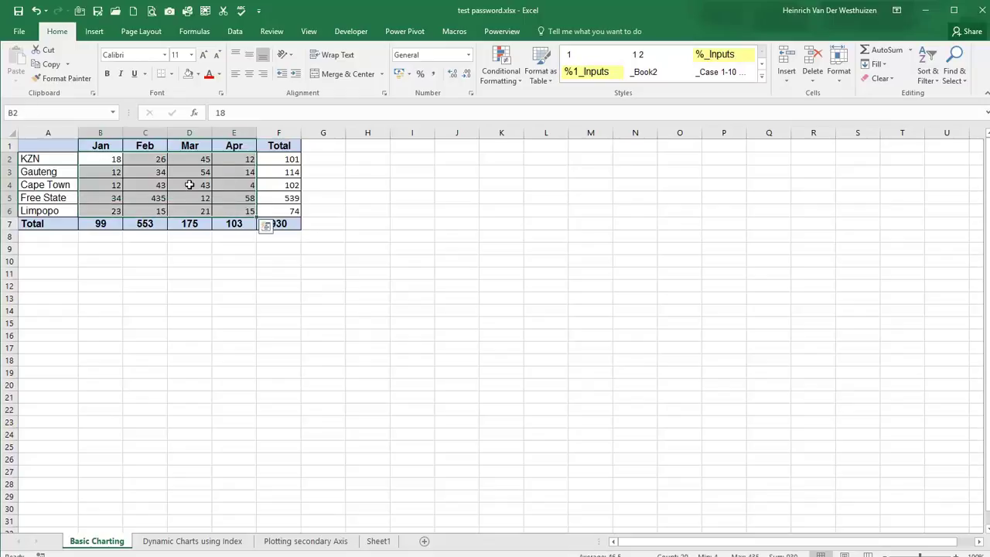
{"action": "left_click_drag", "start_coordinate": [271, 157], "coordinate": [263, 210]}
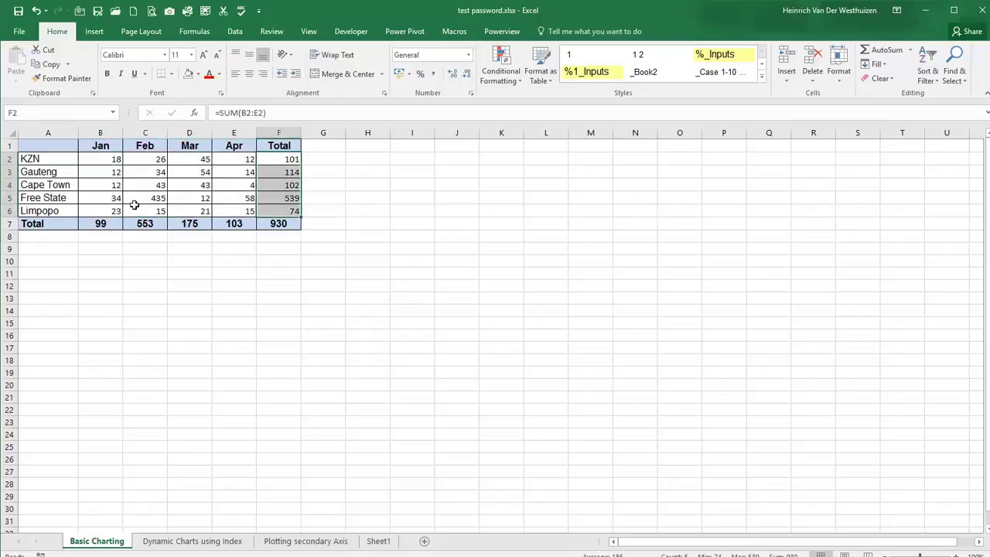
{"action": "left_click", "coordinate": [100, 224]}
{"action": "left_click_drag", "start_coordinate": [33, 159], "coordinate": [73, 209]}
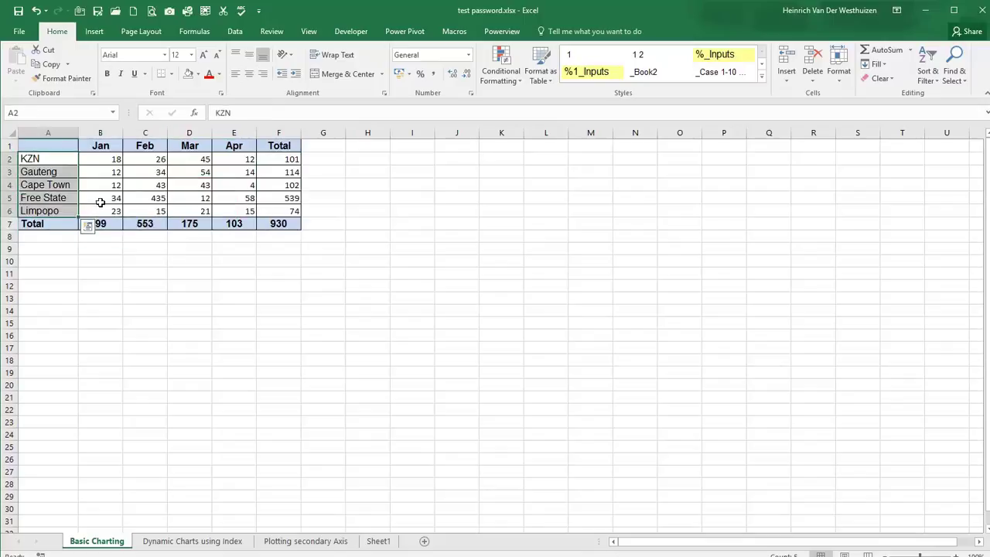
{"action": "left_click", "coordinate": [106, 197]}
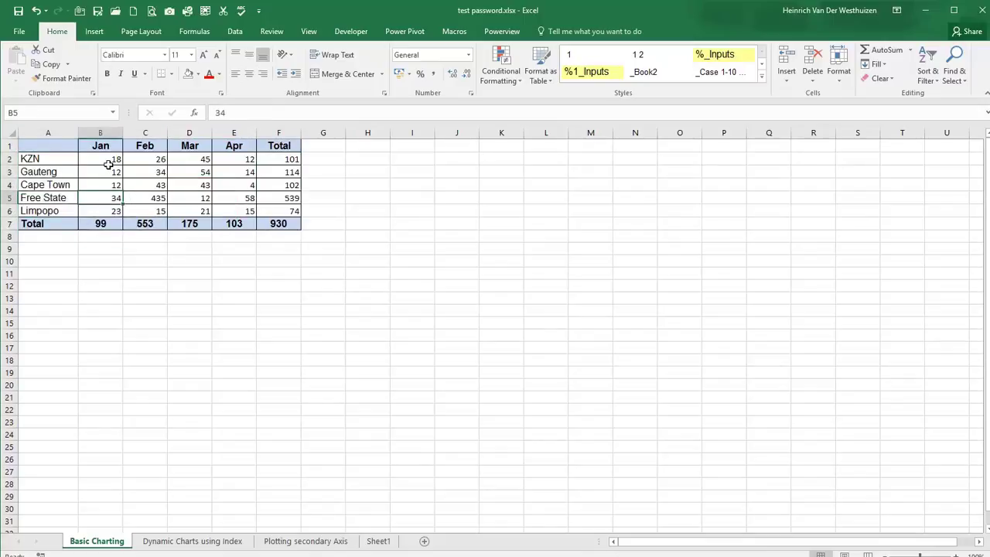
{"action": "left_click_drag", "start_coordinate": [108, 159], "coordinate": [232, 206]}
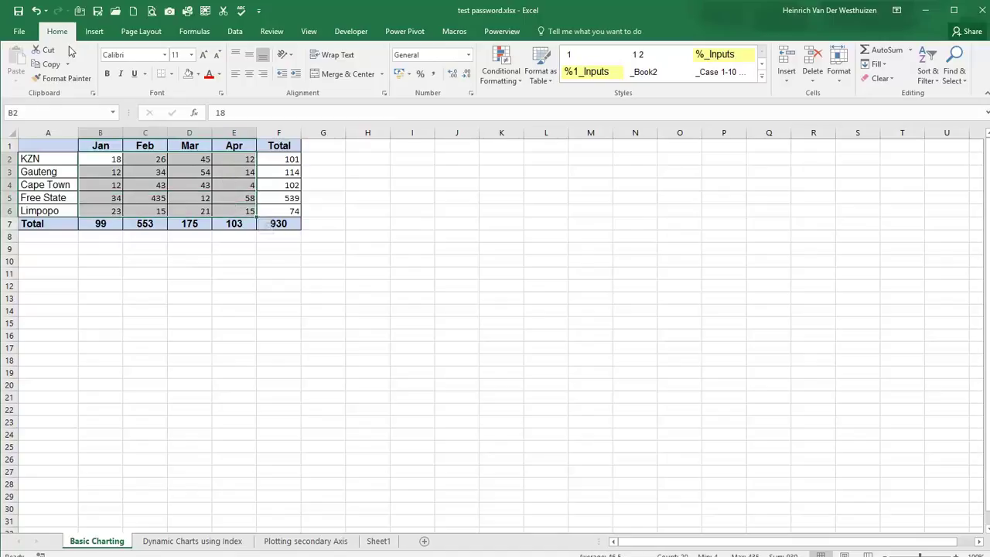
Step: Toggle Lock Cell off for B2:E6 from the Home Format menu
{"action": "left_click", "coordinate": [843, 83]}
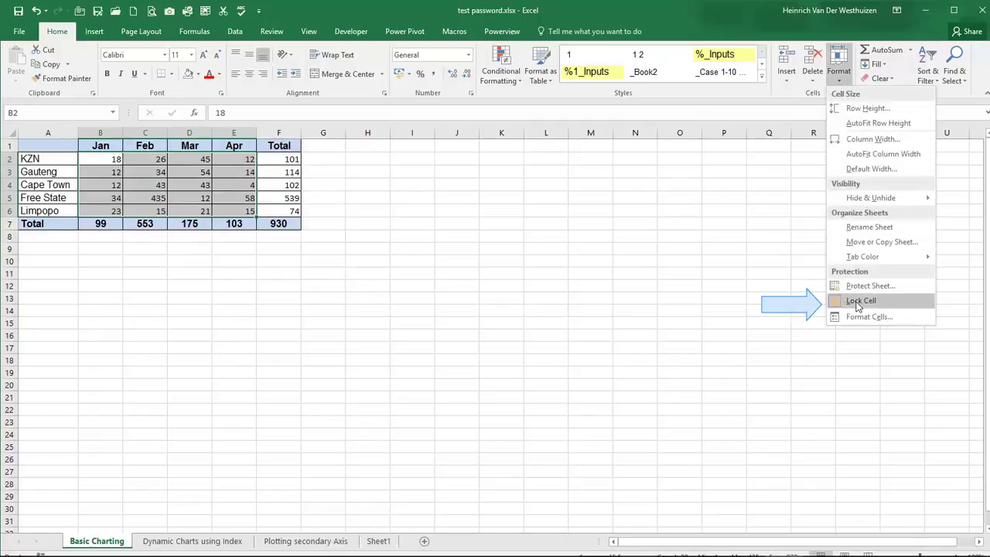
{"action": "mouse_move", "coordinate": [890, 261]}
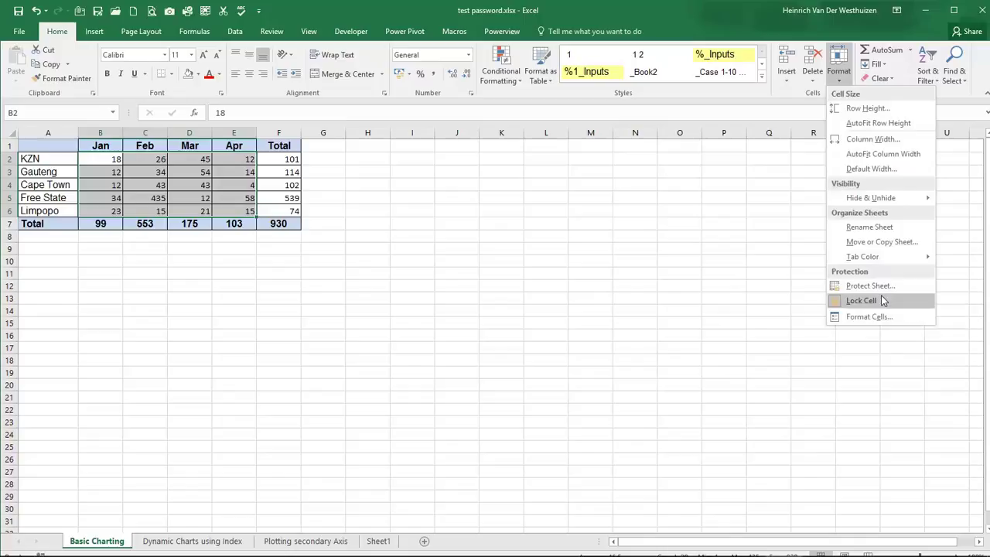
{"action": "left_click", "coordinate": [881, 295]}
{"action": "left_click", "coordinate": [842, 81]}
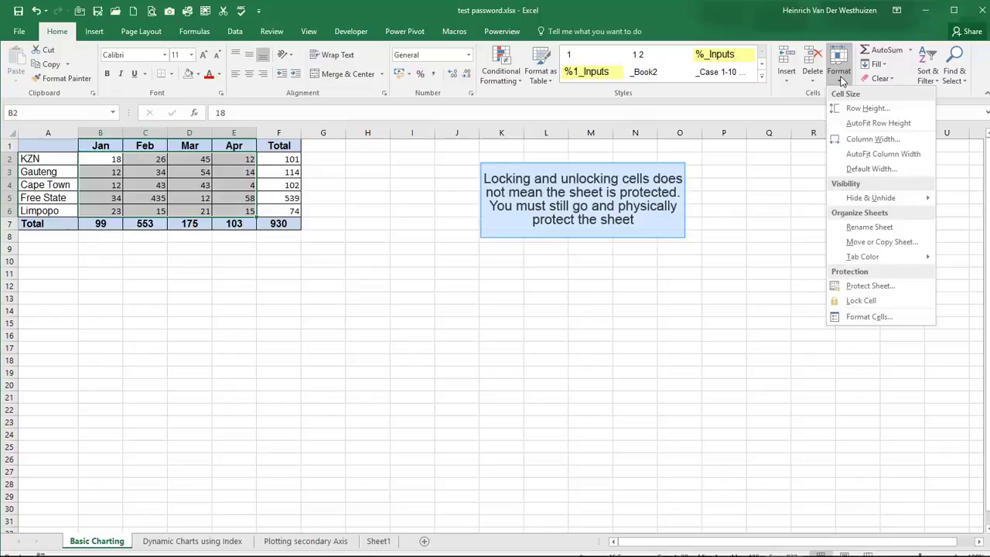
Step: Protect the Basic Charting sheet with a confirmed password
{"action": "left_click", "coordinate": [859, 286]}
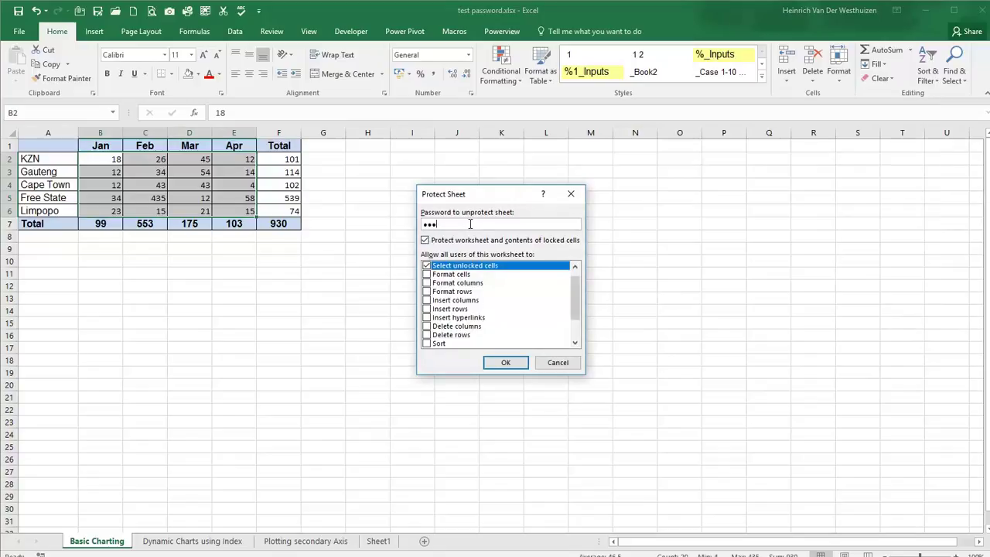
{"action": "left_click", "coordinate": [518, 367]}
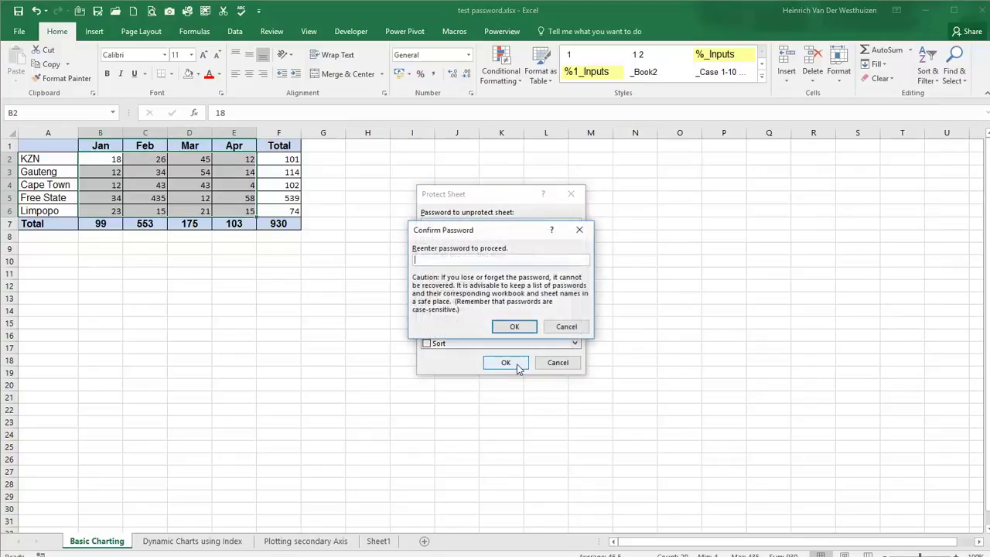
{"action": "type", "text": "123"}
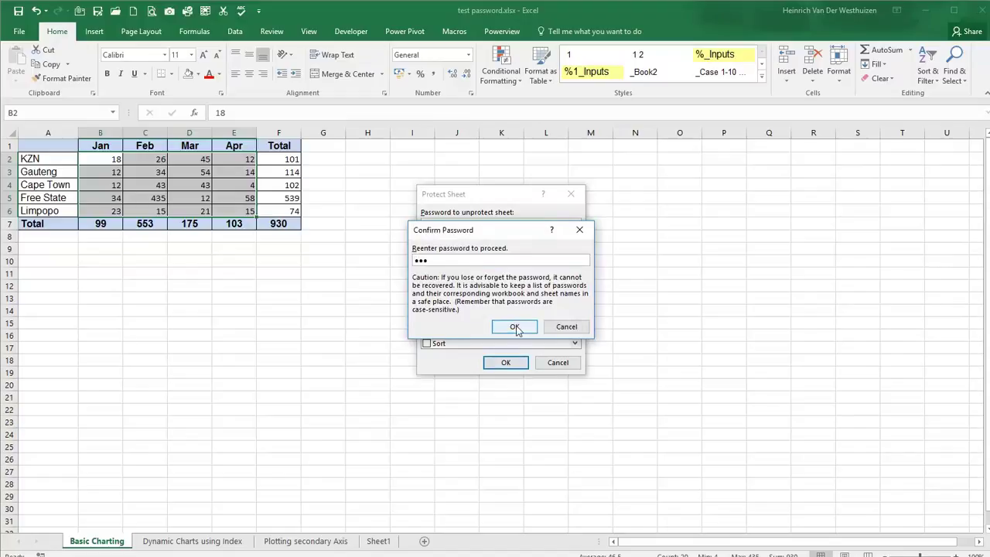
{"action": "left_click", "coordinate": [514, 327]}
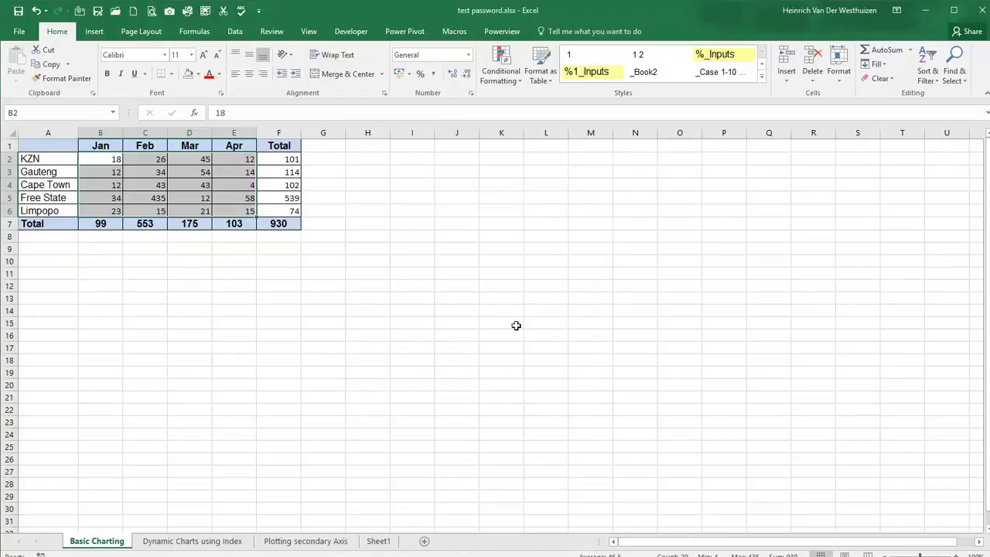
Step: Change Gauteng's March value in D3 to 5400
{"action": "left_click", "coordinate": [202, 176]}
{"action": "key", "text": "F2"}
{"action": "type", "text": "00"}
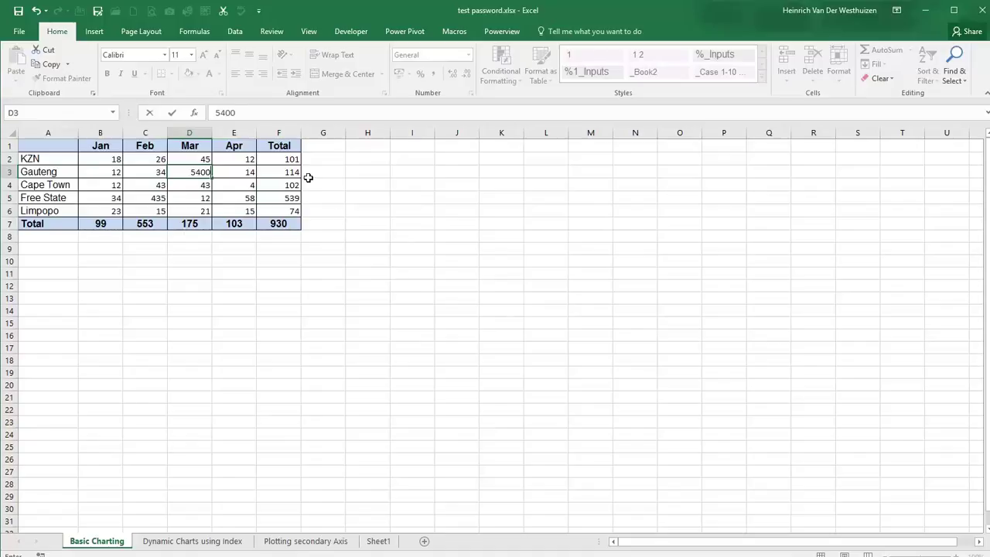
{"action": "key", "text": "ctrl+Return"}
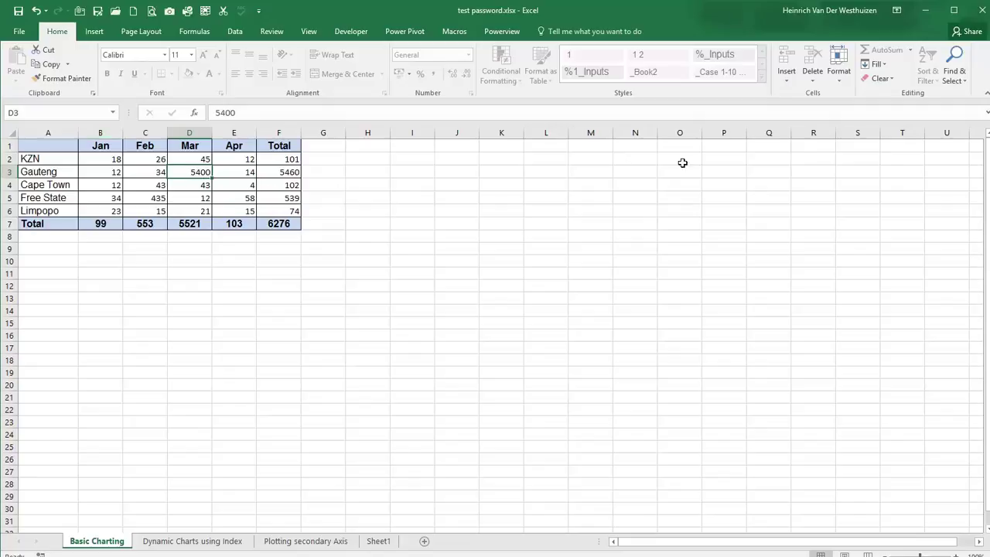
Step: Unprotect the Basic Charting sheet by entering its password
{"action": "left_click", "coordinate": [845, 80]}
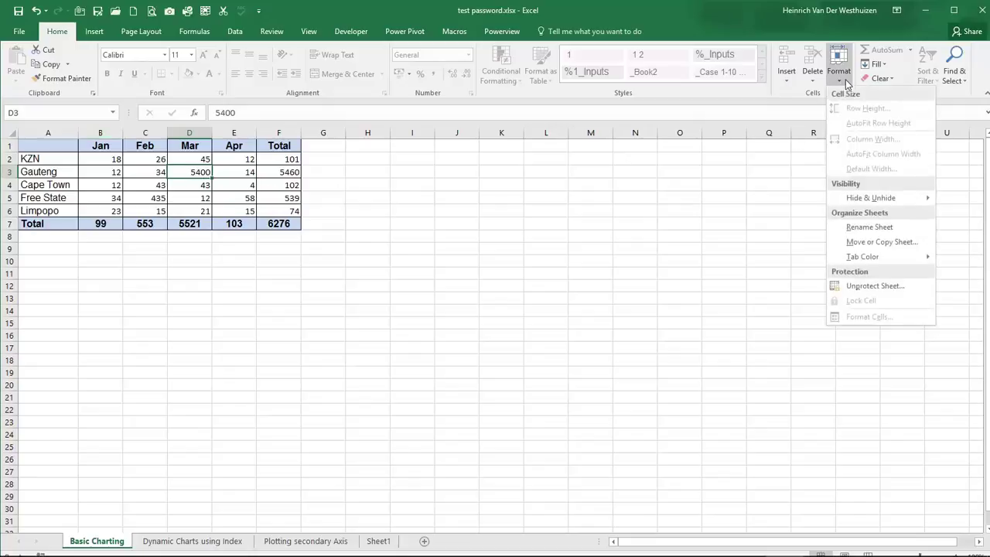
{"action": "left_click", "coordinate": [851, 286]}
{"action": "type", "text": "123"}
{"action": "left_click", "coordinate": [504, 298]}
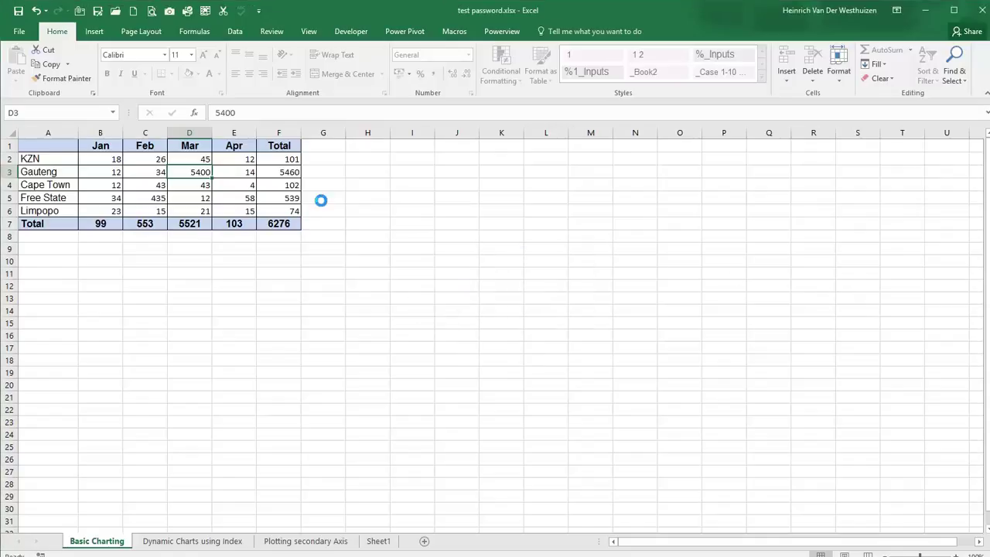
Step: Reselect the monthly data range B2:E6
{"action": "left_click", "coordinate": [840, 77]}
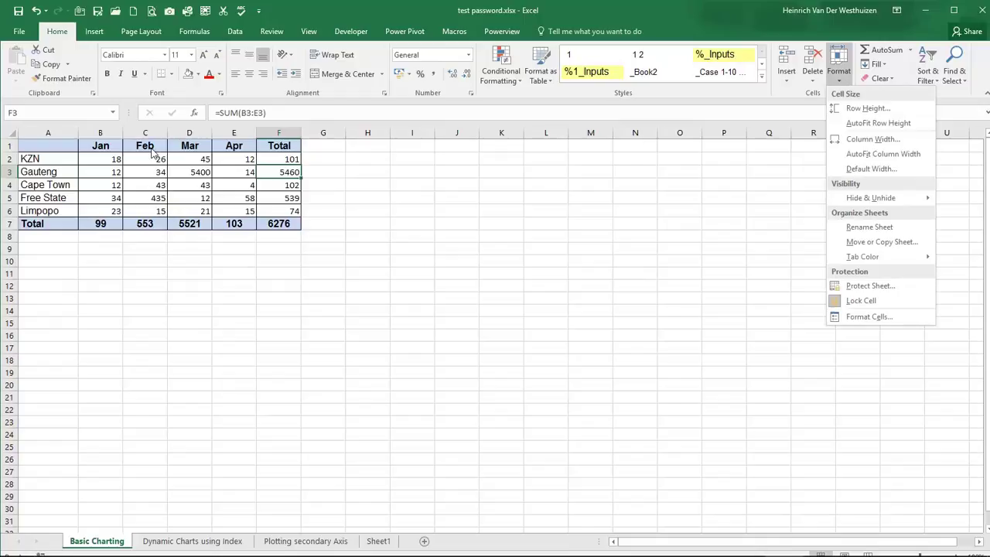
{"action": "left_click", "coordinate": [155, 155]}
{"action": "left_click_drag", "start_coordinate": [115, 158], "coordinate": [251, 210]}
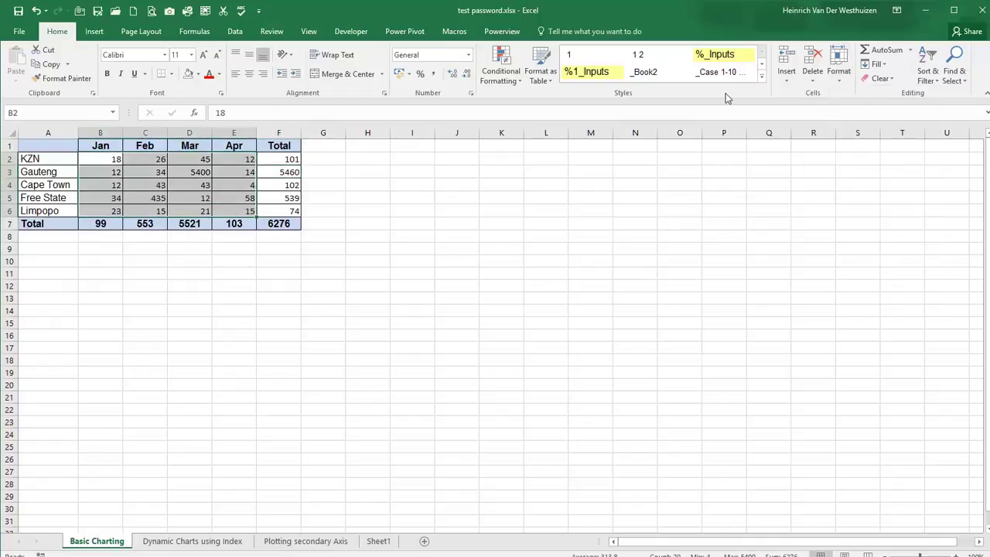
{"action": "left_click", "coordinate": [834, 83]}
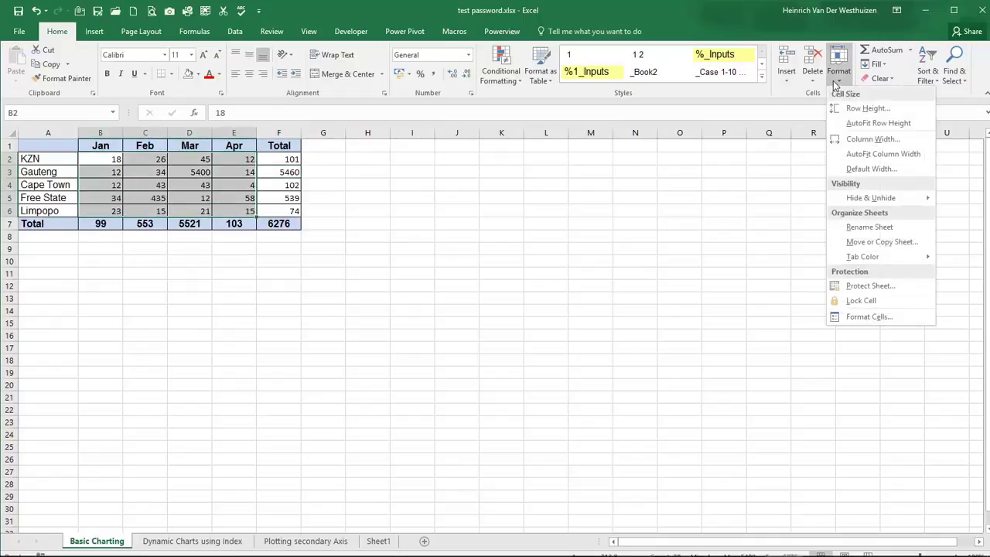
Step: Re-protect the sheet with a confirmed password, leaving Select locked cells unchecked
{"action": "left_click", "coordinate": [849, 288]}
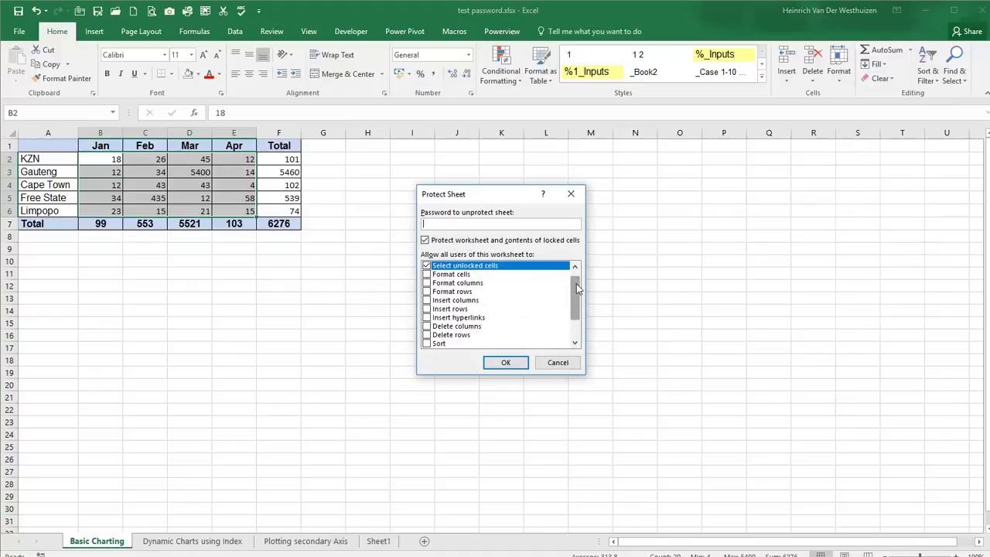
{"action": "scroll", "coordinate": [575, 293], "scroll_direction": "up", "scroll_amount": 1}
{"action": "left_click", "coordinate": [426, 266]}
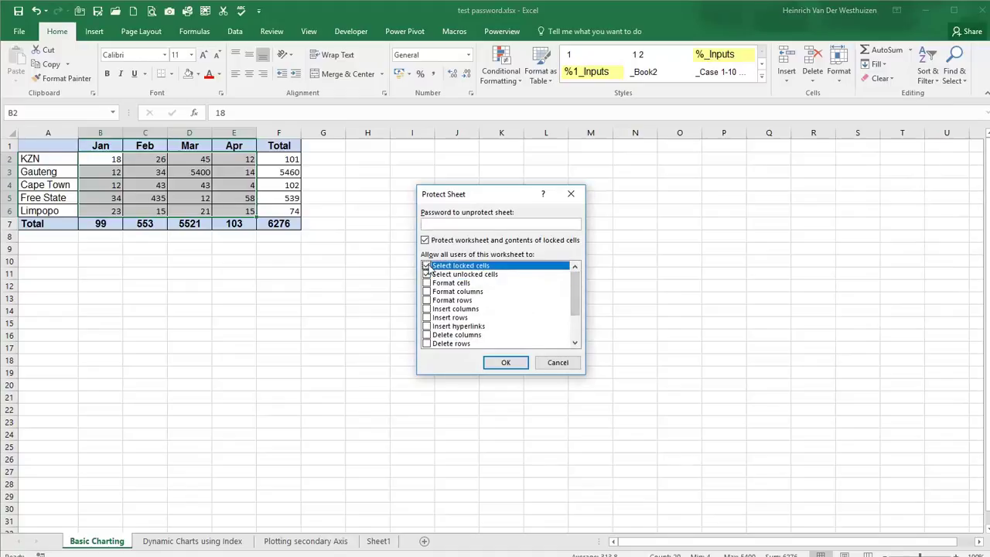
{"action": "left_click", "coordinate": [435, 224]}
{"action": "type", "text": "123"}
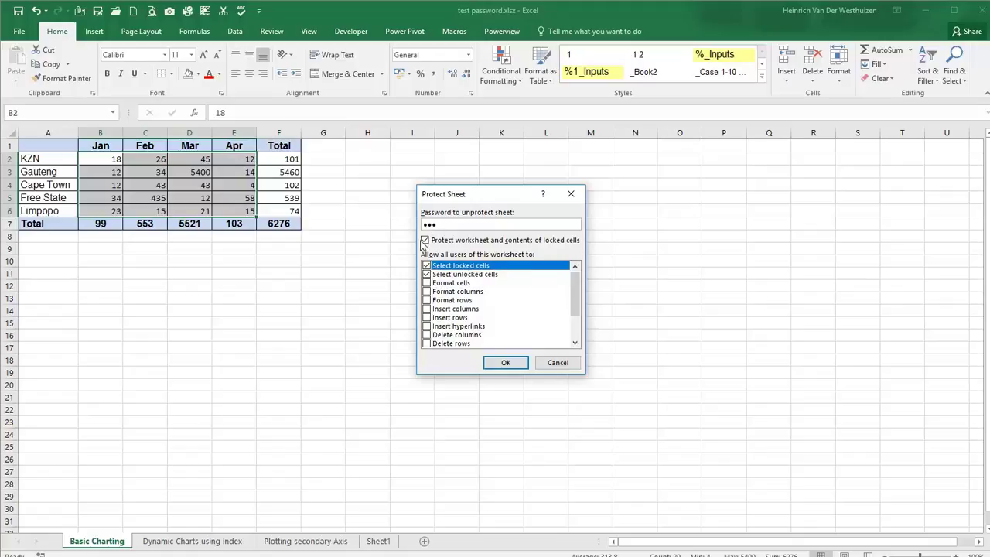
{"action": "left_click", "coordinate": [426, 267]}
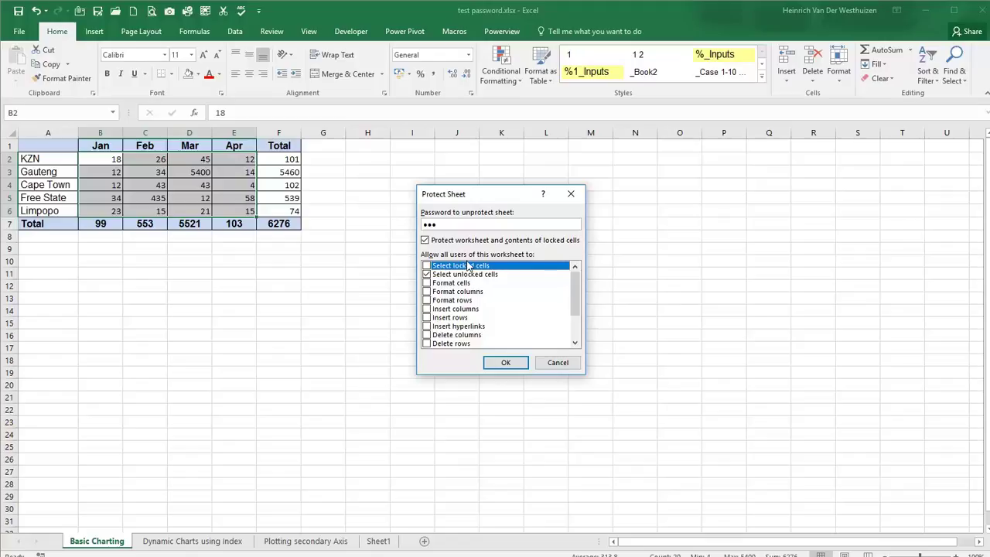
{"action": "left_click", "coordinate": [506, 362]}
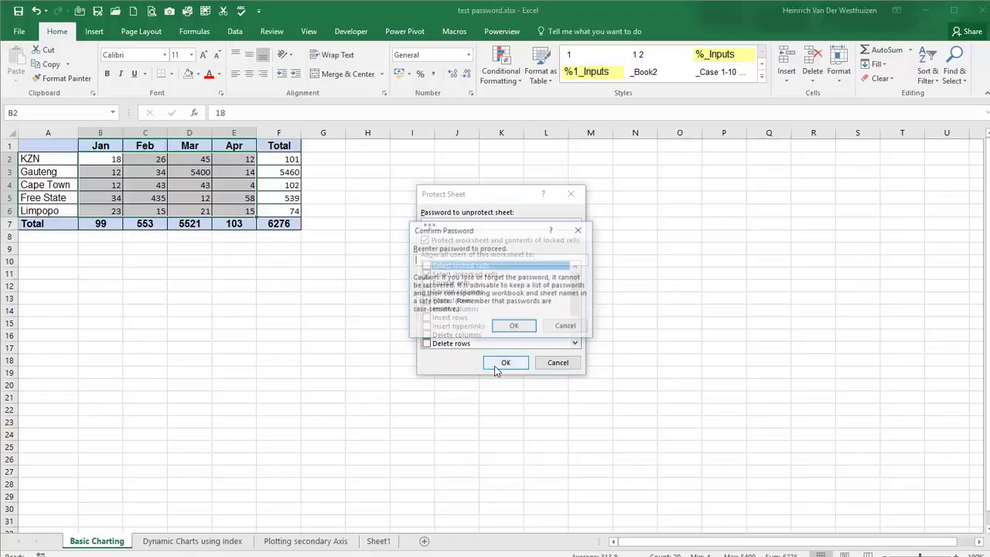
{"action": "type", "text": "123"}
{"action": "left_click", "coordinate": [502, 326]}
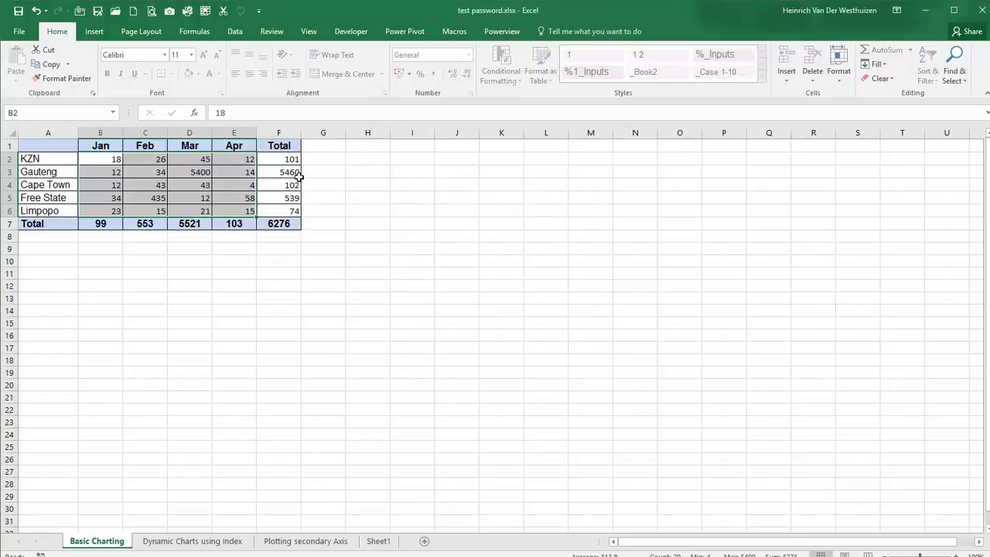
{"action": "left_click", "coordinate": [183, 183]}
{"action": "left_click", "coordinate": [137, 170]}
{"action": "left_click", "coordinate": [108, 186]}
{"action": "left_click", "coordinate": [141, 214]}
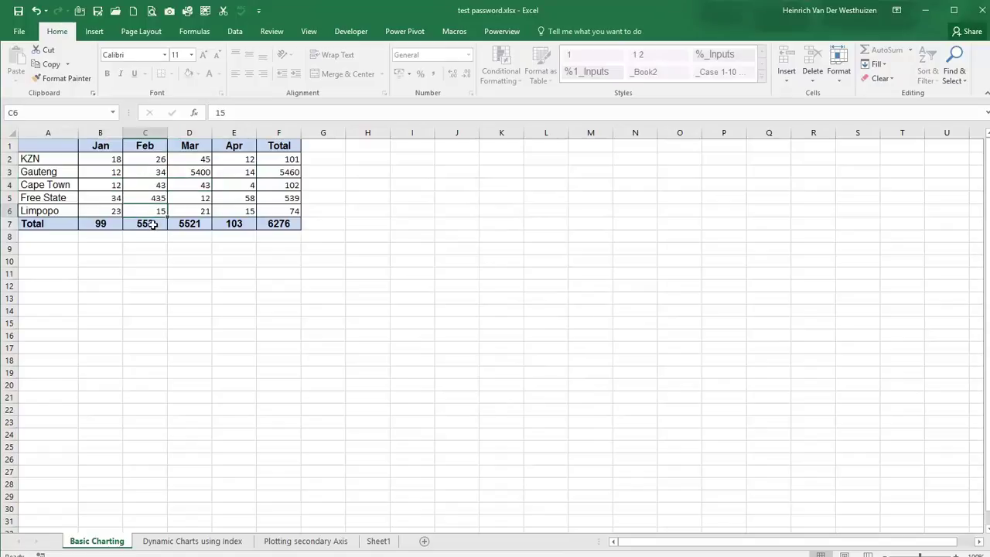